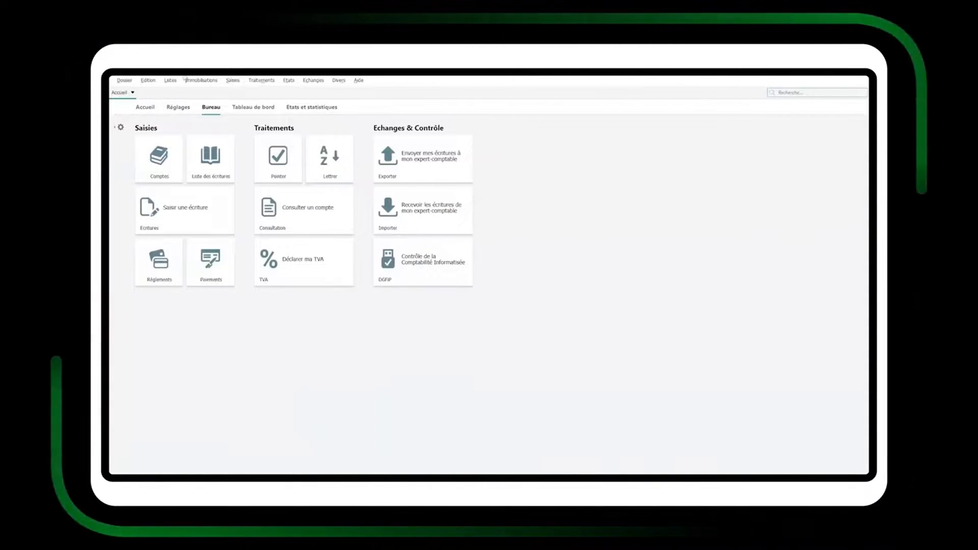
Step: Display the list of accounting entries for the dates of fiscal year N-1, look through it and close it
left_click(169, 81)
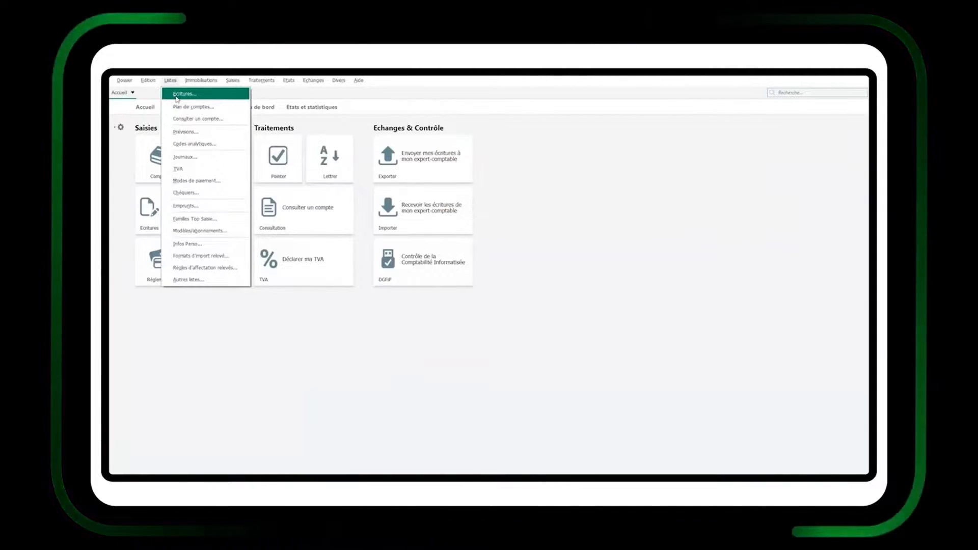
left_click(177, 97)
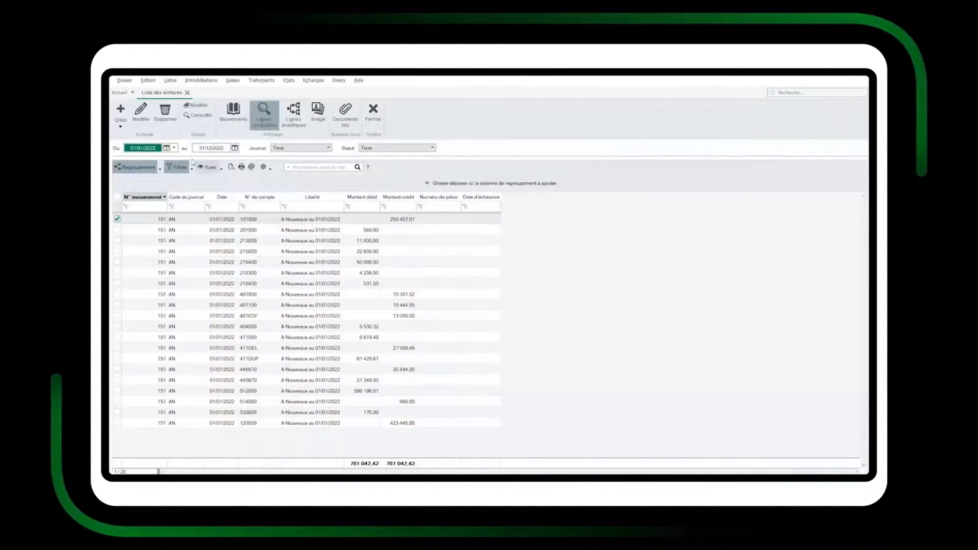
left_click(175, 148)
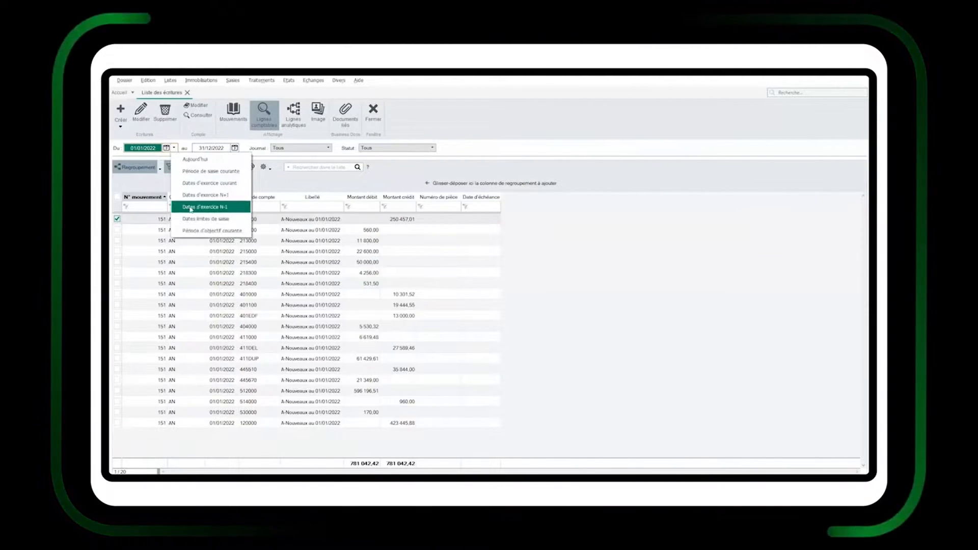
left_click(224, 208)
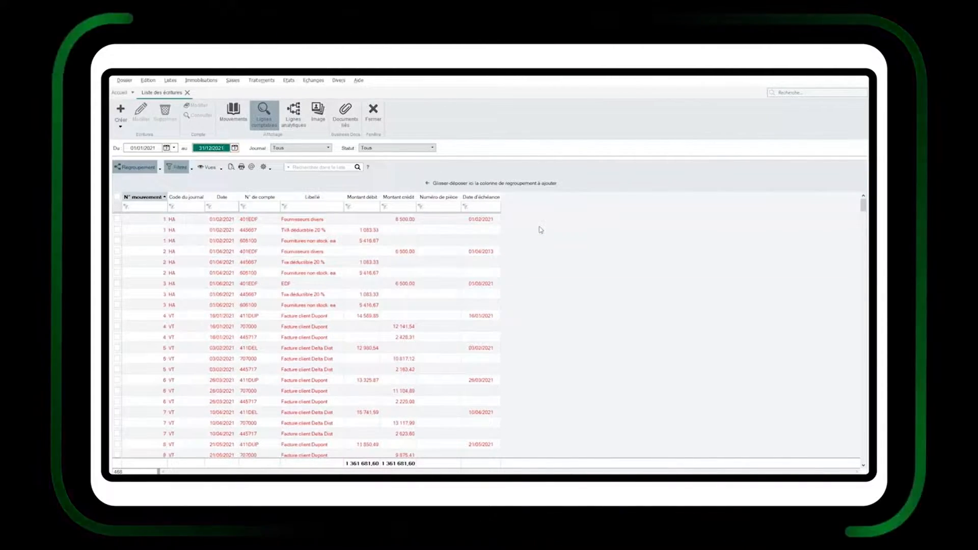
scroll(540, 230, "down", 1)
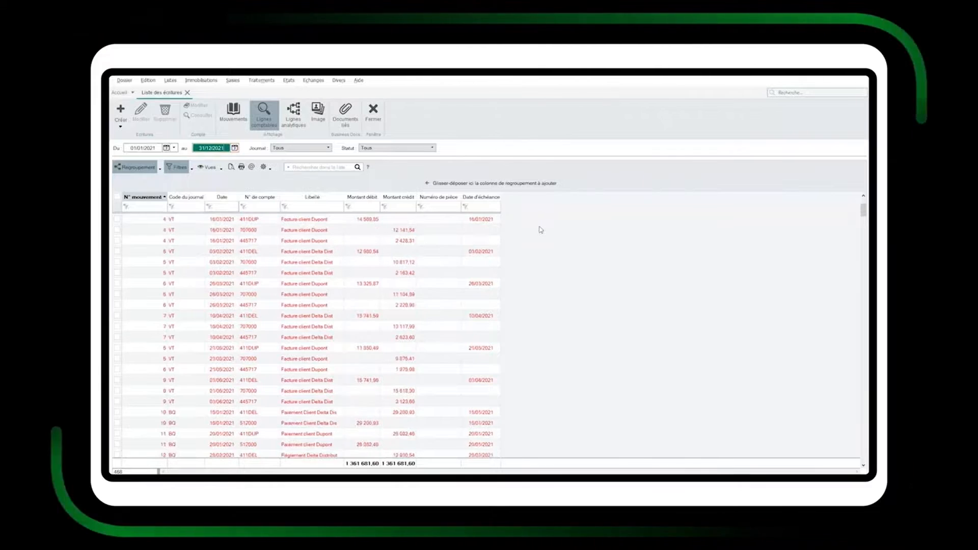
scroll(541, 230, "up", 1)
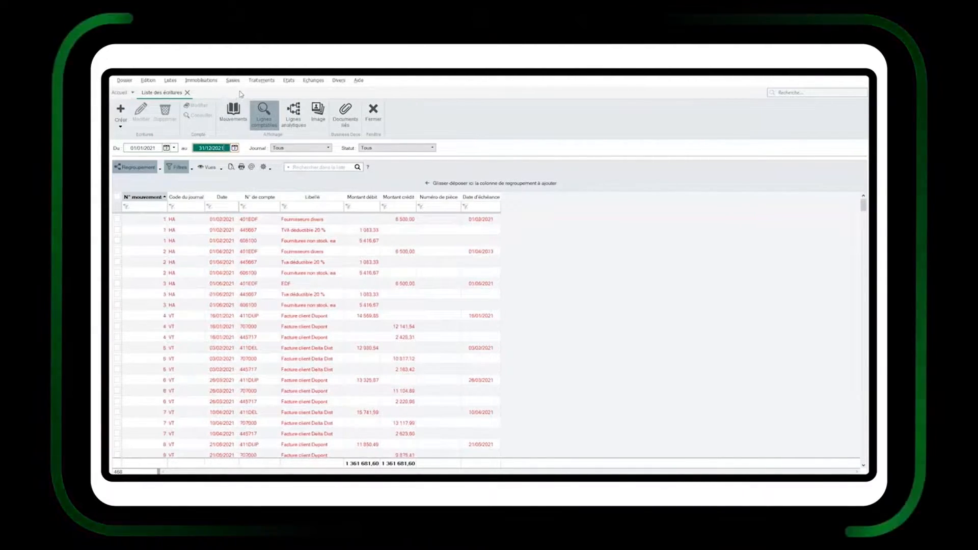
left_click(373, 113)
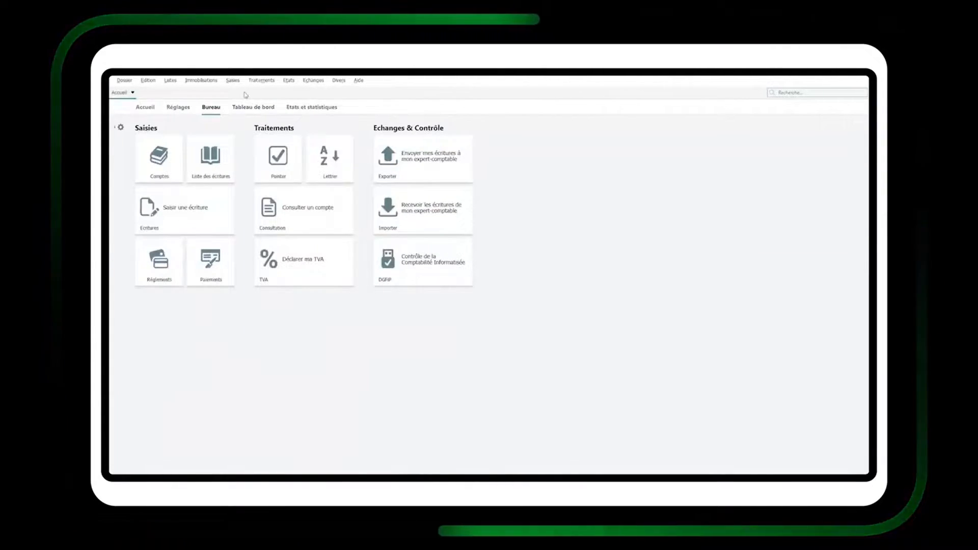
Step: Consult bank account 512000 and limit its entries to the dates of fiscal year N-1
left_click(261, 80)
left_click(280, 92)
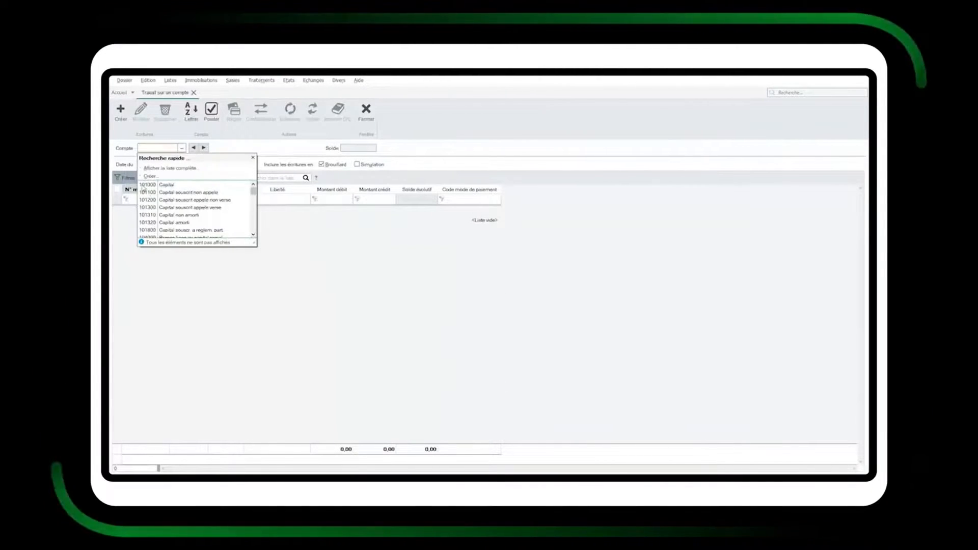
type("512000")
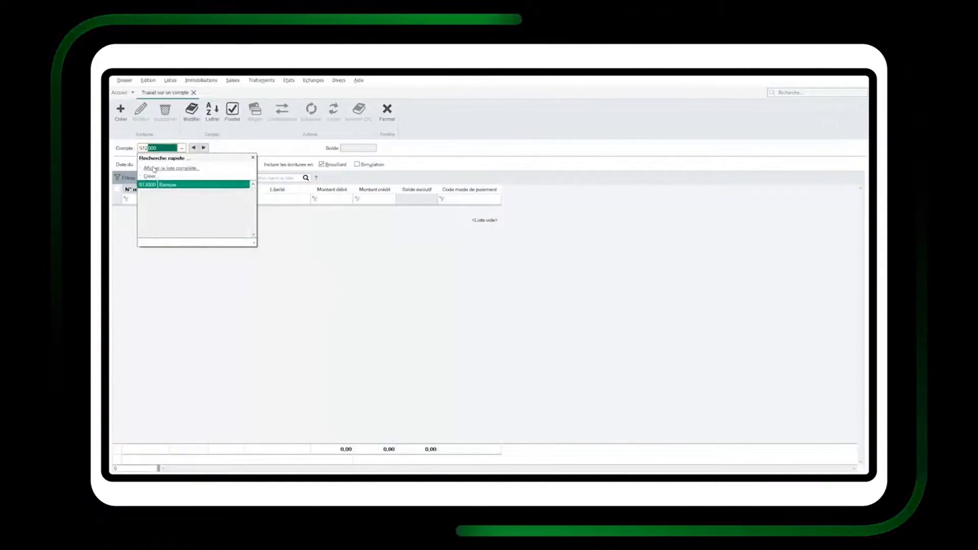
left_click(146, 185)
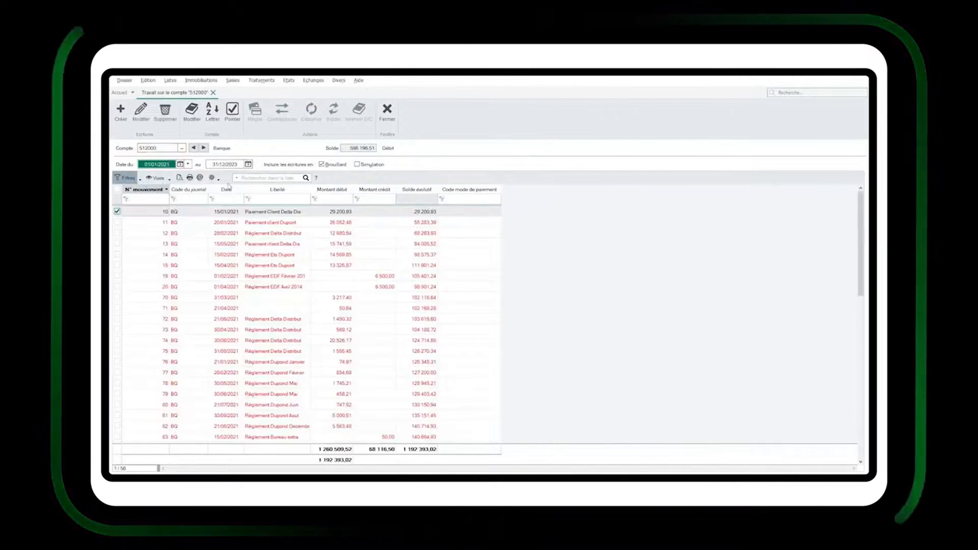
left_click(188, 164)
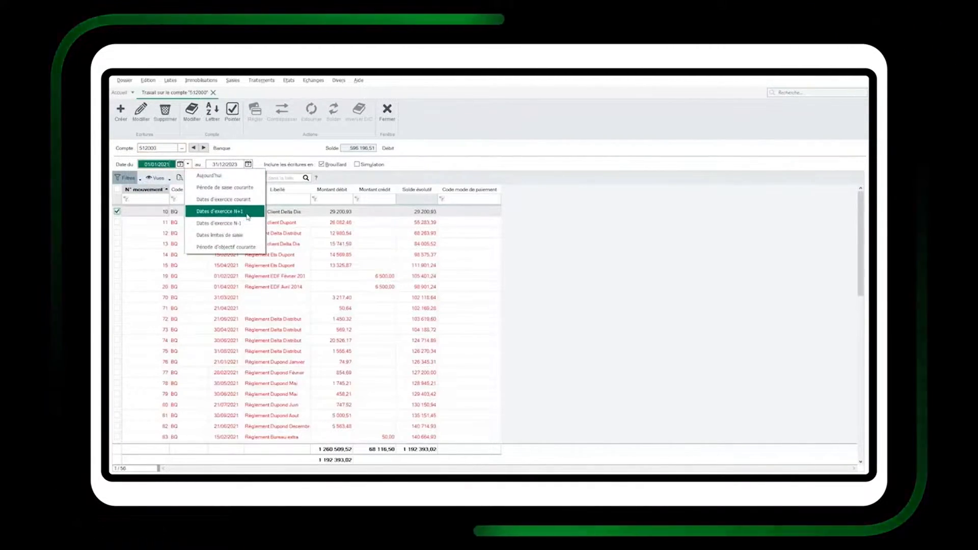
left_click(233, 224)
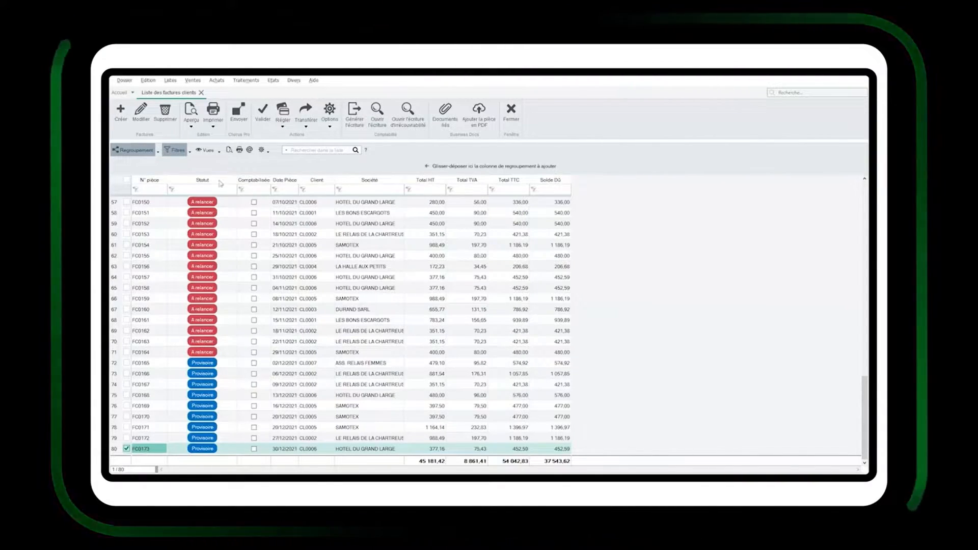
Step: Preview the provisional customer invoice FC0173 in Format A4 without validating it, and close the preview
left_click(192, 126)
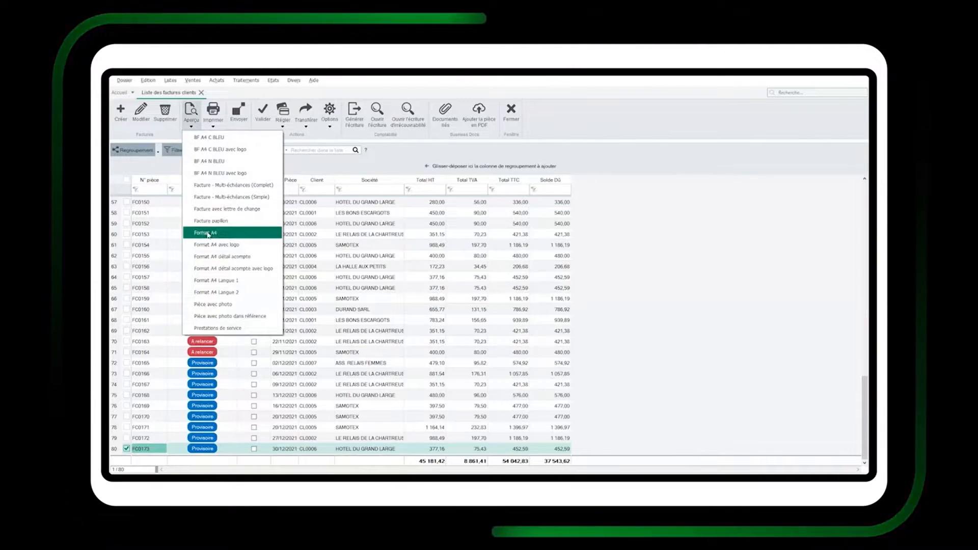
left_click(227, 234)
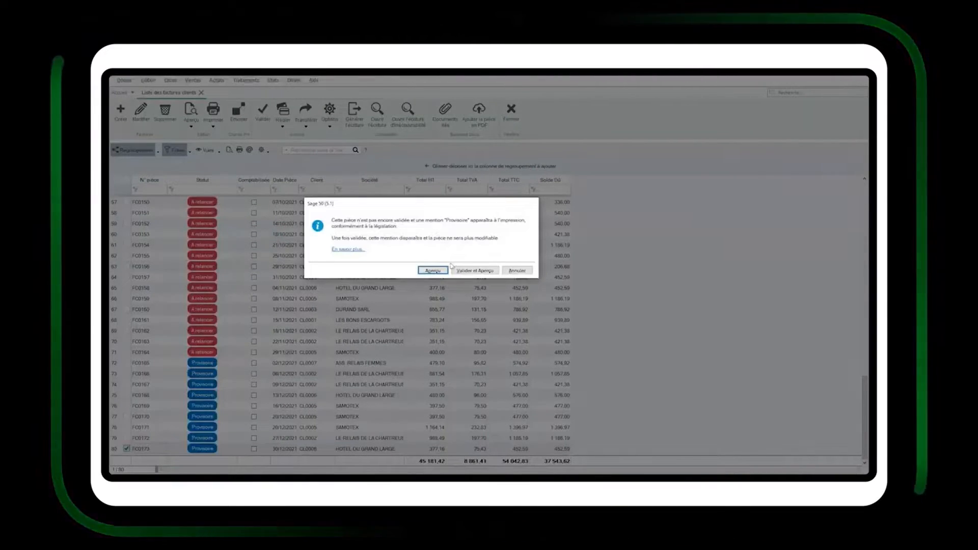
left_click(433, 271)
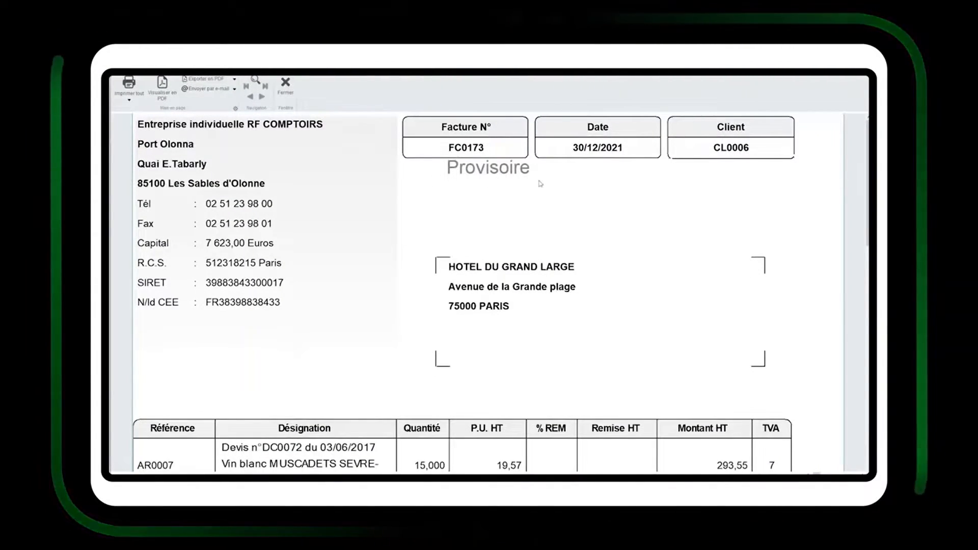
left_click(286, 86)
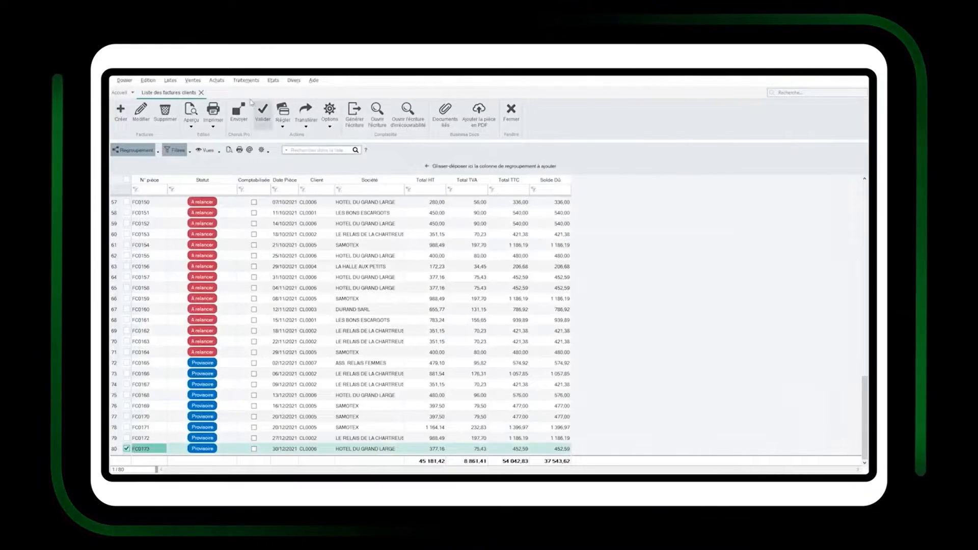
Step: Switch to the accounting module and preview the general ledger from 01/01/2021 to 31/12/2021 for all accounts and journals, including draft entries
left_click(193, 74)
left_click(196, 83)
left_click(288, 80)
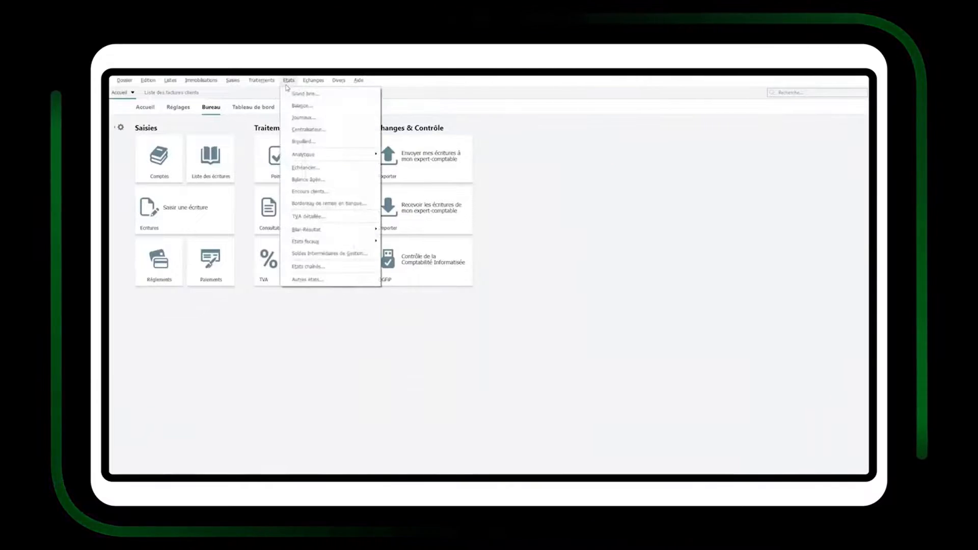
left_click(310, 97)
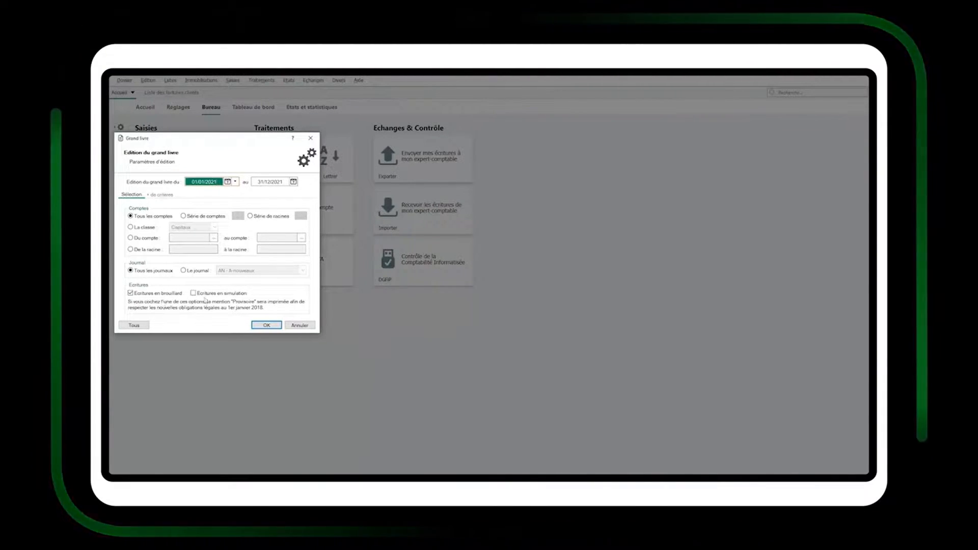
left_click(266, 325)
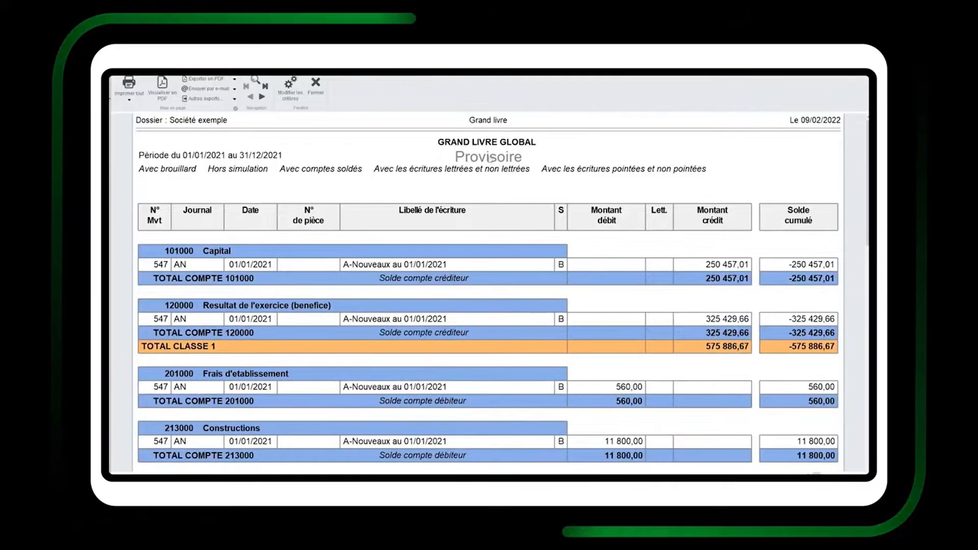
left_click(812, 474)
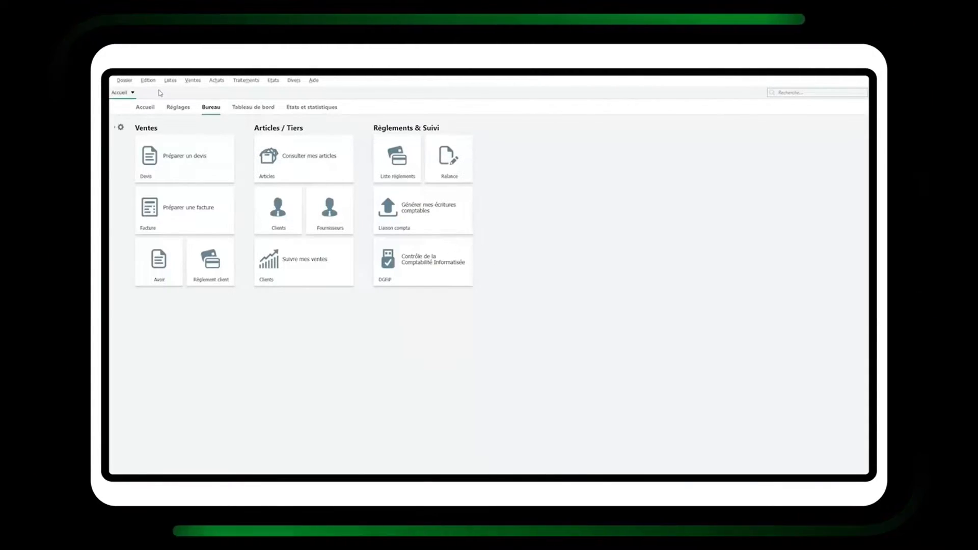
Step: Open the accounting parameters from the invoicing module and examine the fiscal year dates and the entry-generation label settings for customer documents
left_click(125, 80)
mouse_move(168, 145)
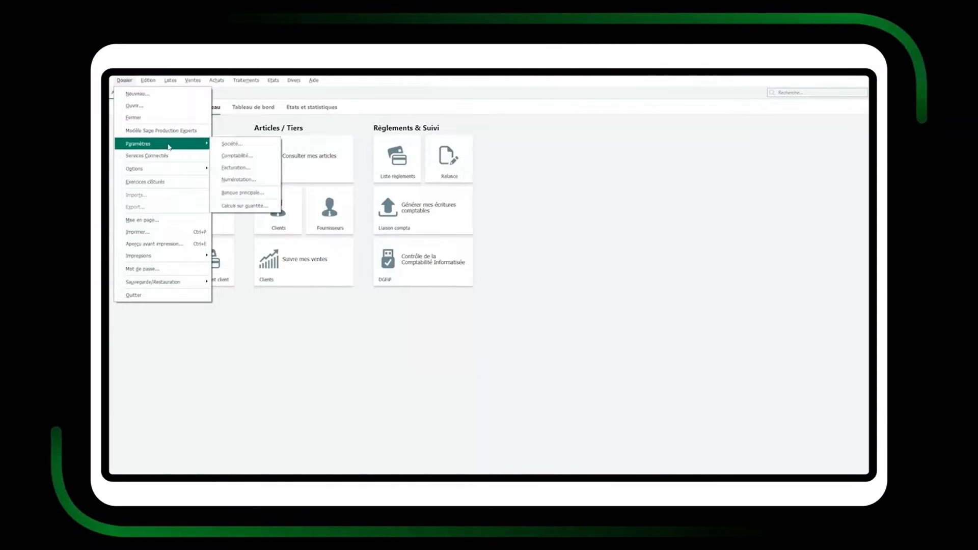
left_click(234, 156)
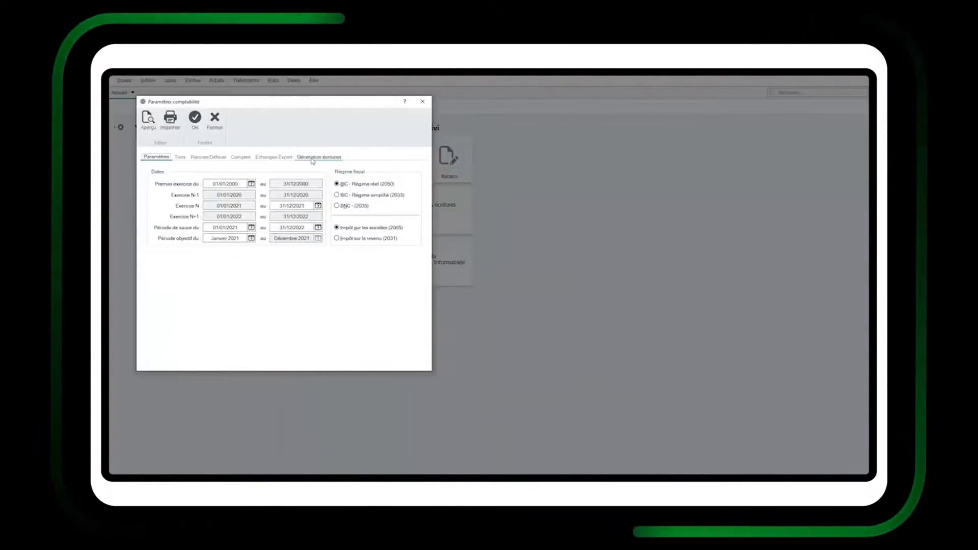
left_click(313, 158)
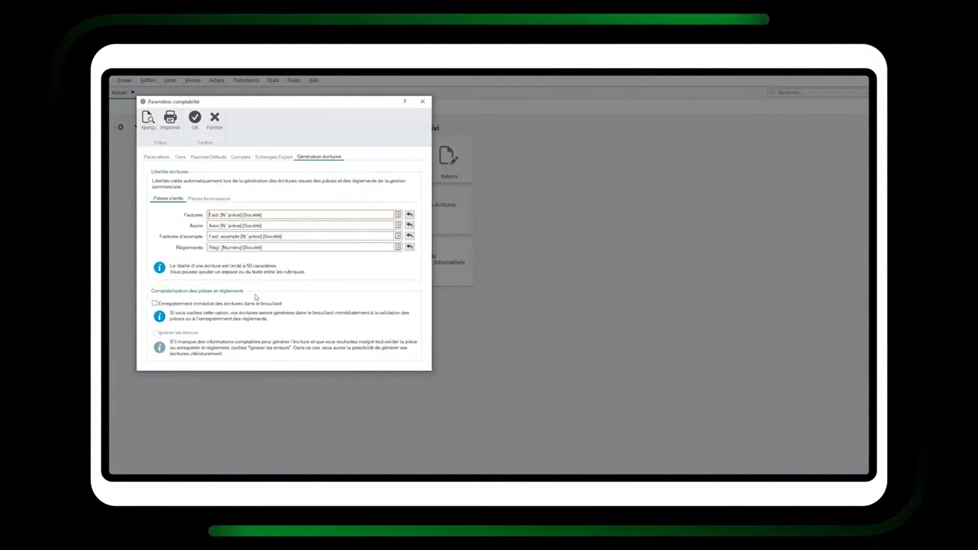
left_click(157, 158)
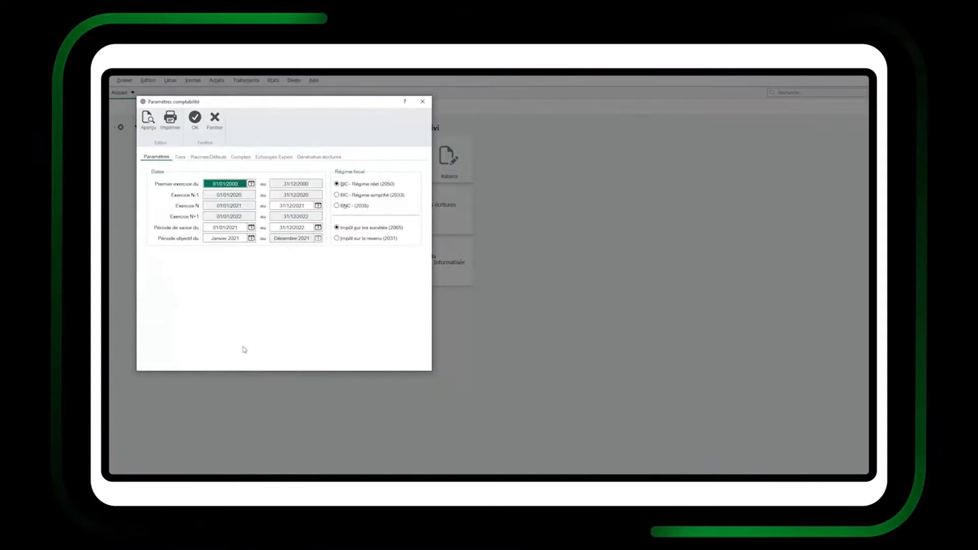
left_click(318, 157)
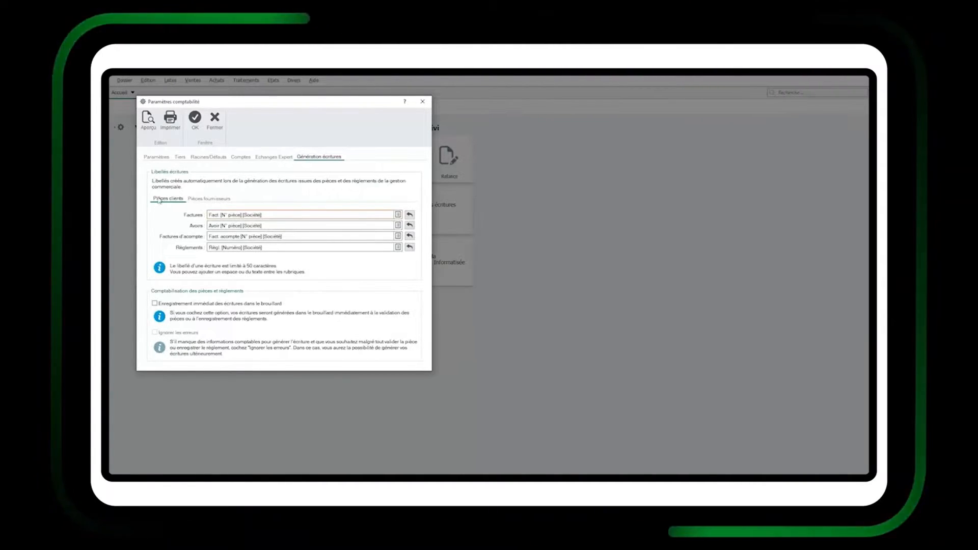
left_click(209, 198)
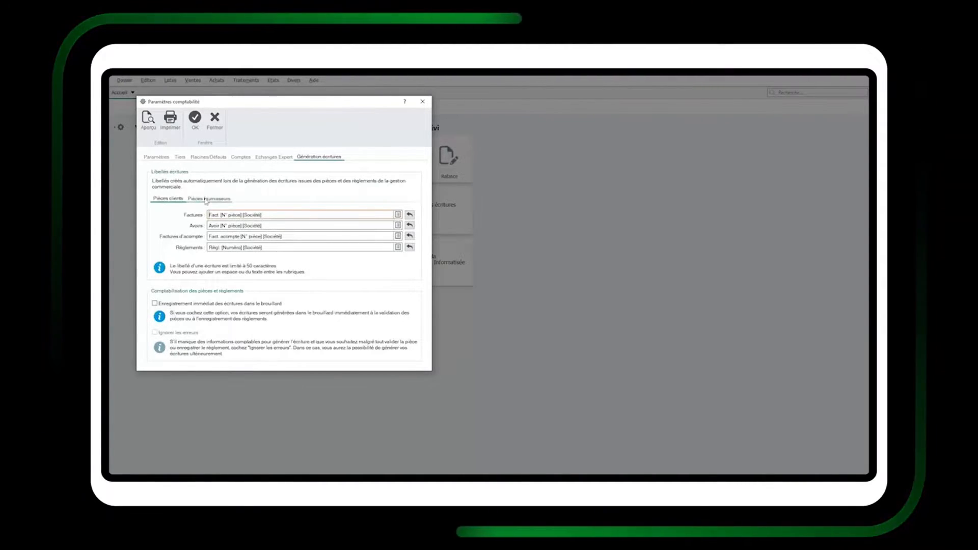
left_click(170, 199)
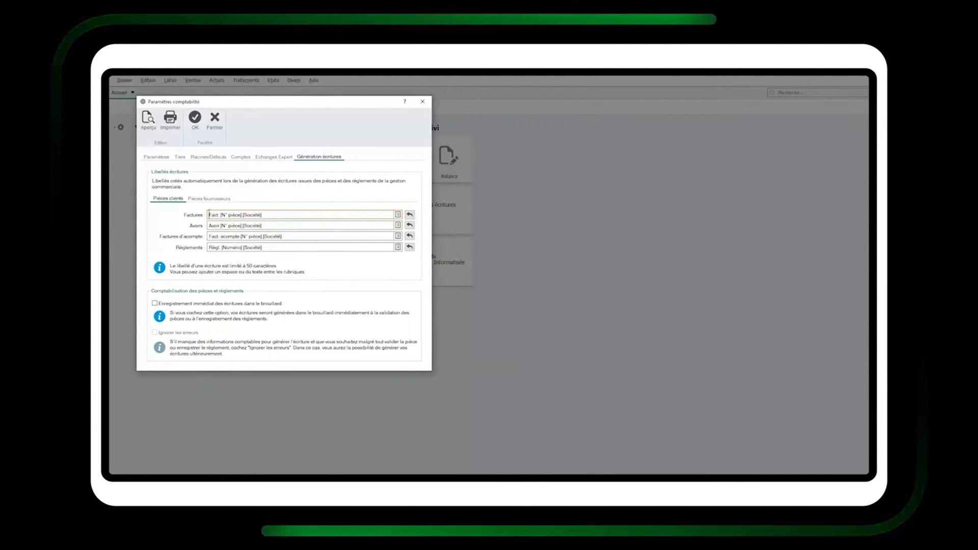
Step: Try a dash between [N° pièce] and [Société] in the customer invoice entry label, and restore the default label
left_click(397, 214)
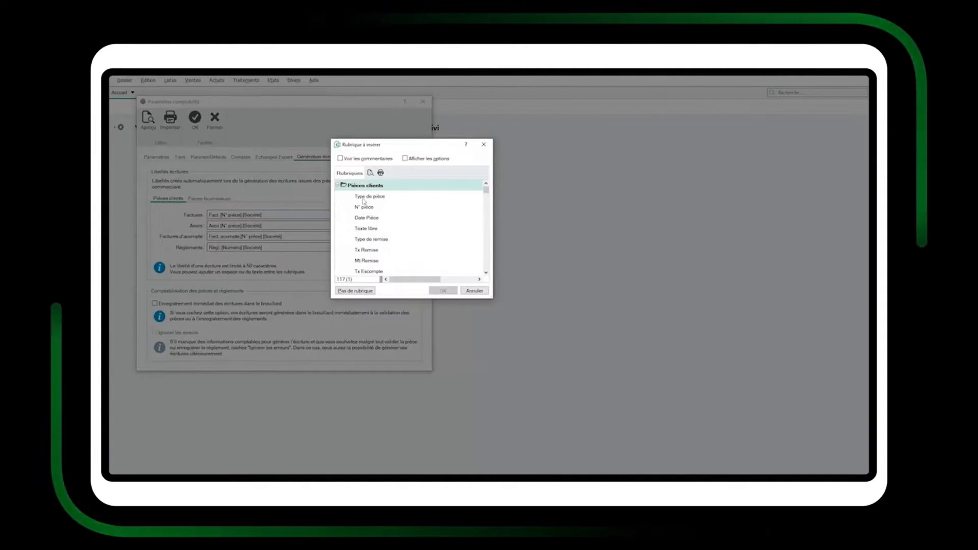
left_click(472, 291)
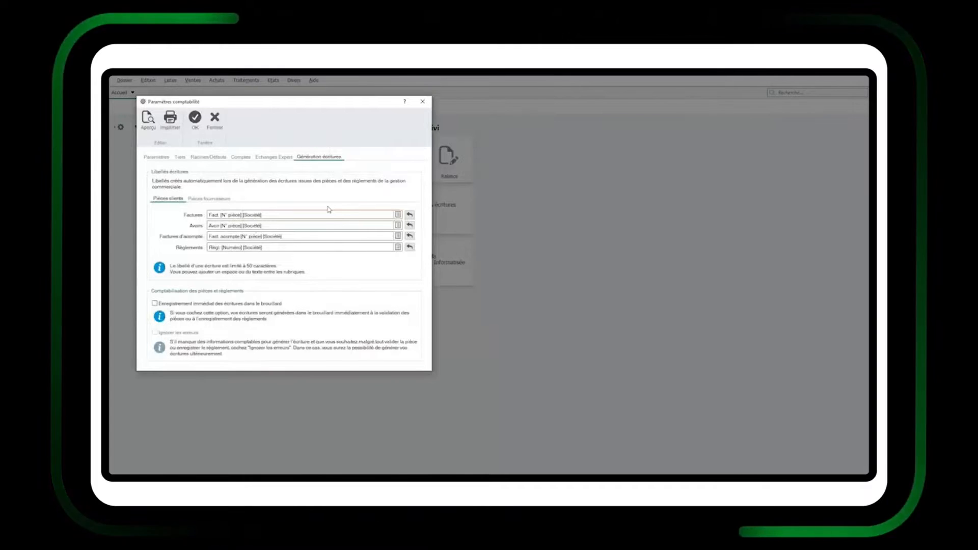
type("-")
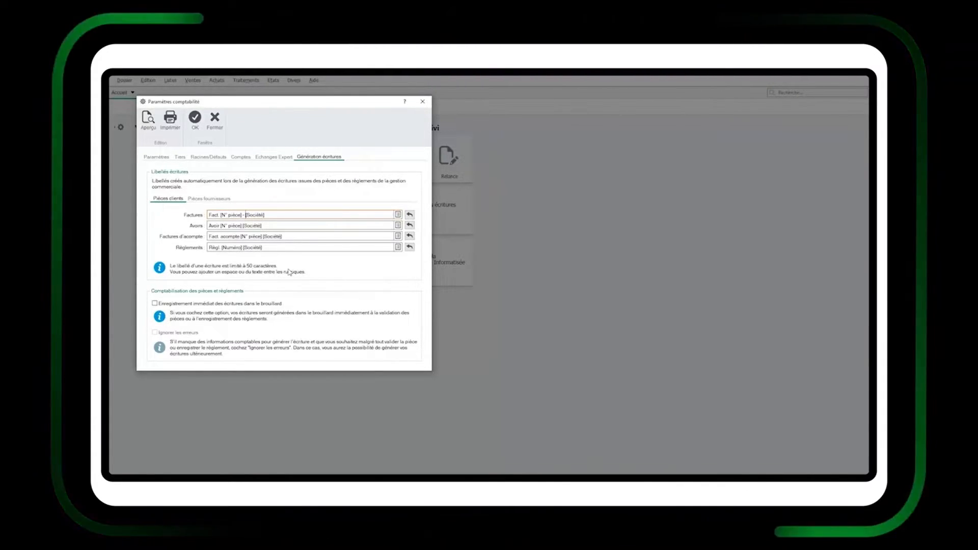
left_click(410, 215)
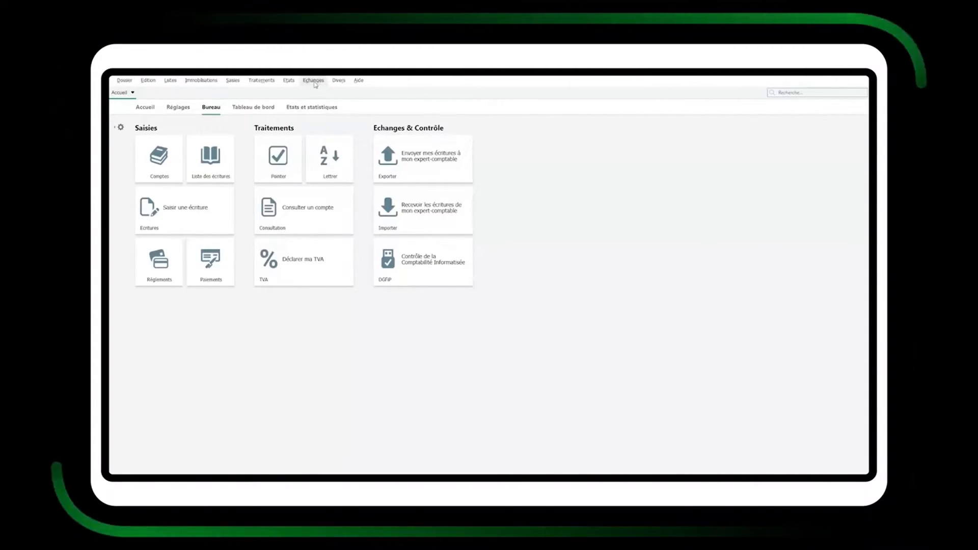
Step: Import the chart of accounts from the file Plan de comptes.Txt and close the import report
left_click(315, 83)
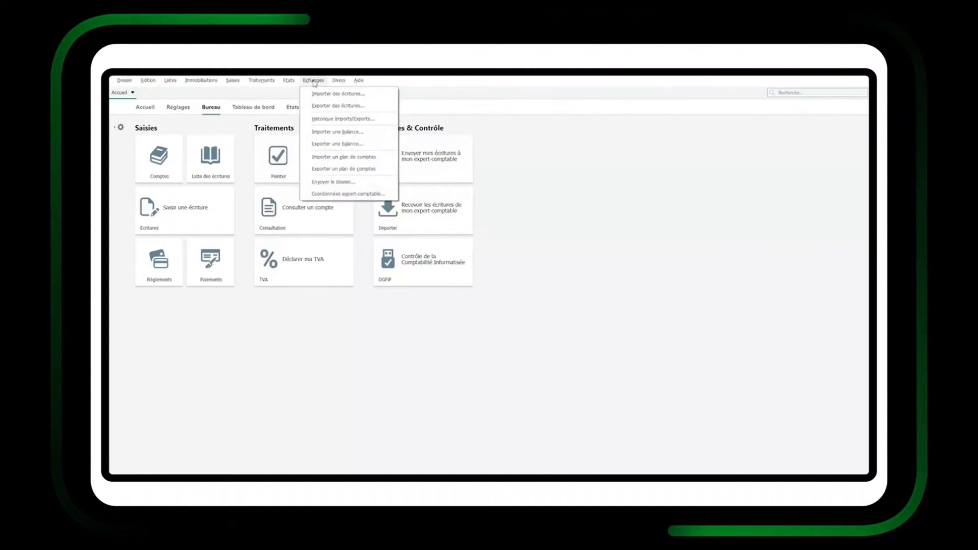
left_click(345, 159)
left_click(286, 130)
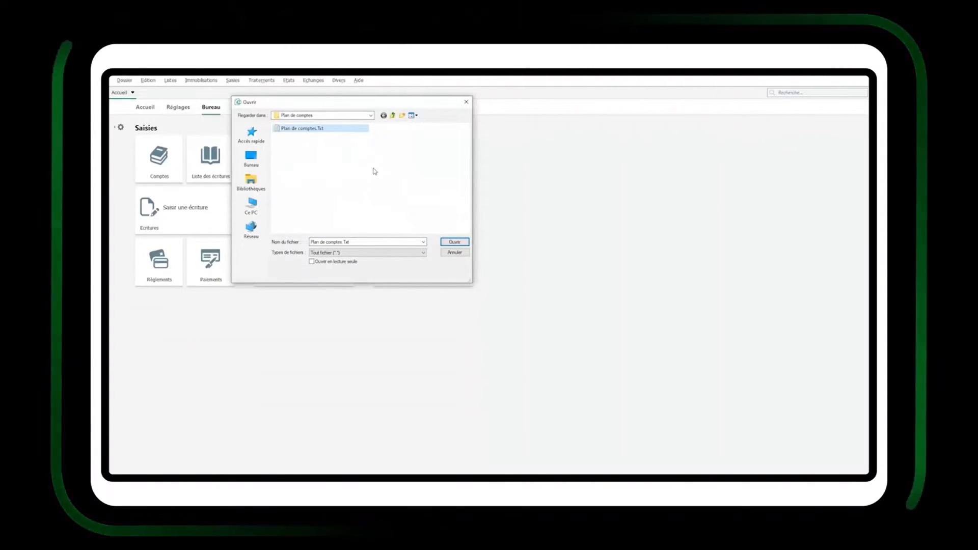
left_click(454, 241)
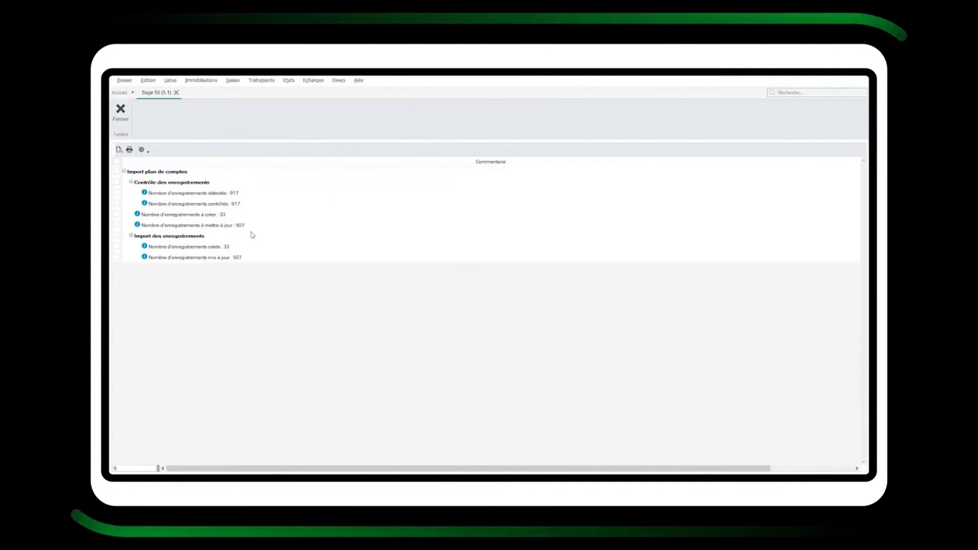
left_click(122, 110)
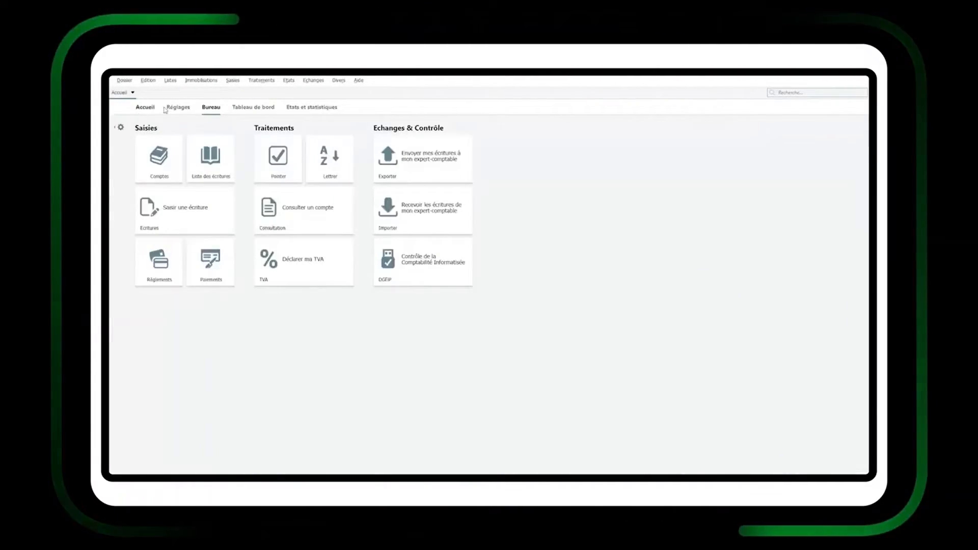
Step: Filter the chart of accounts by account number 445668 and open the matching account record
left_click(170, 81)
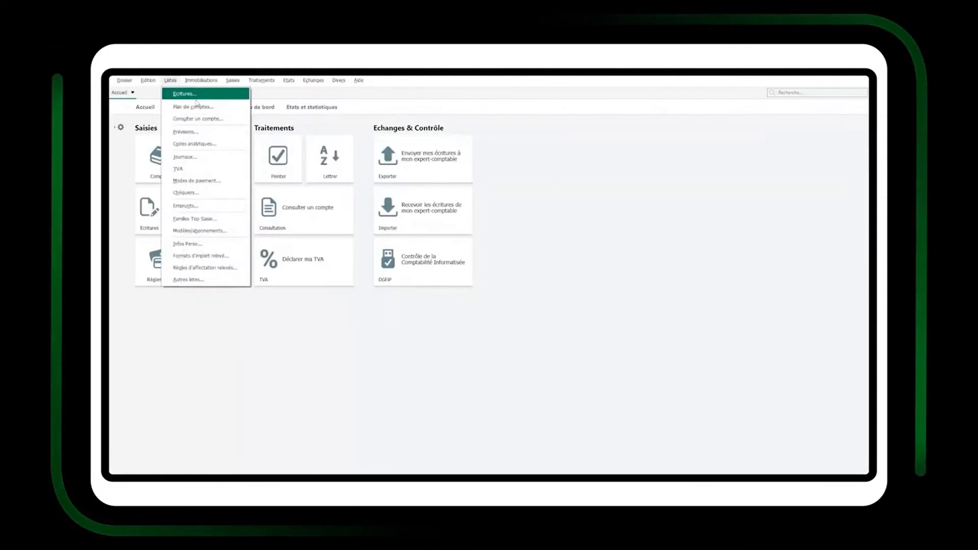
left_click(196, 104)
left_click(218, 190)
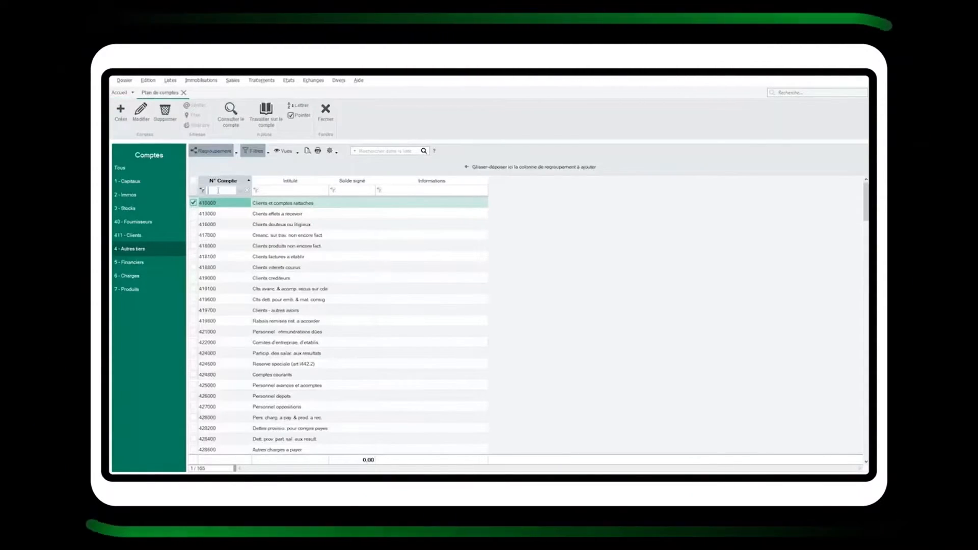
type("445668")
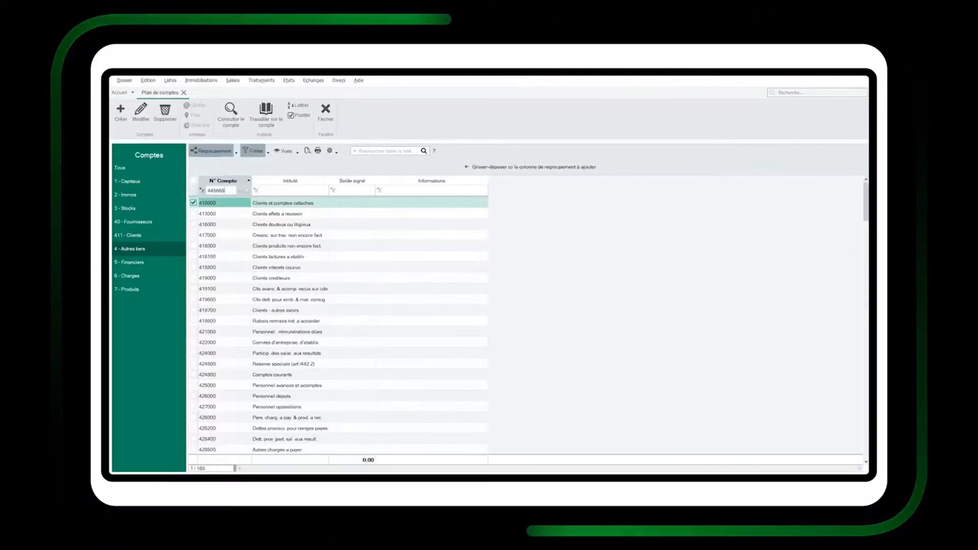
key("Return")
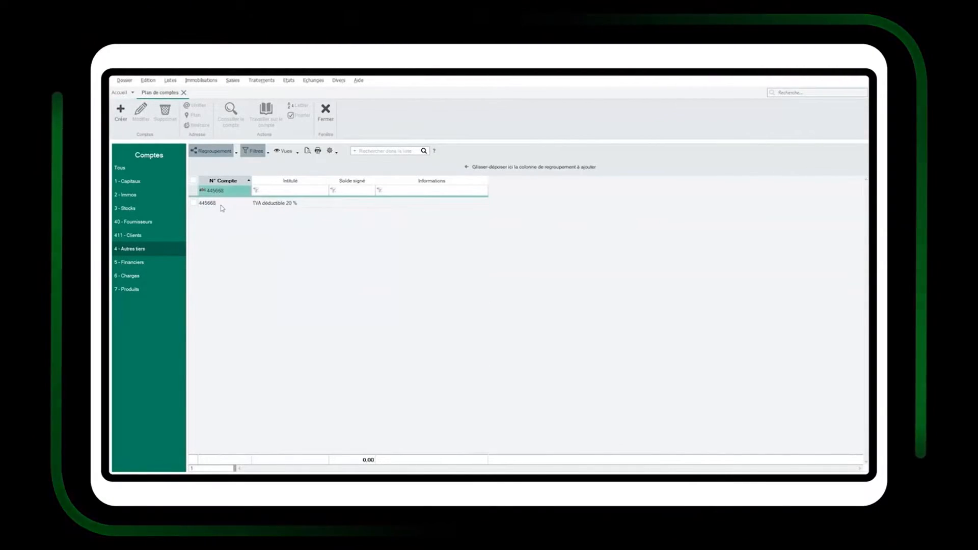
left_click(220, 205)
double_click(220, 204)
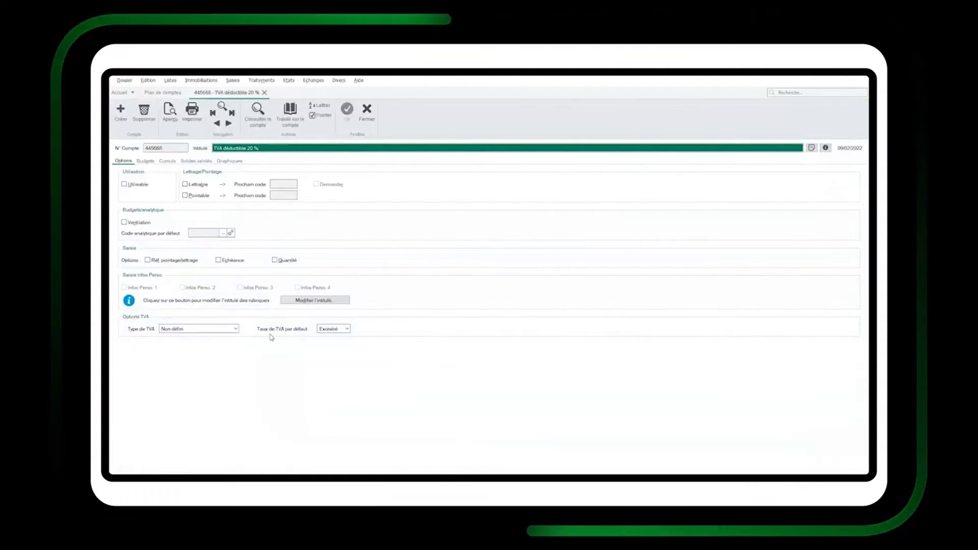
Step: Set the account's default VAT rate to 20.00 % and its VAT type to Déductible, and save the record
left_click(334, 329)
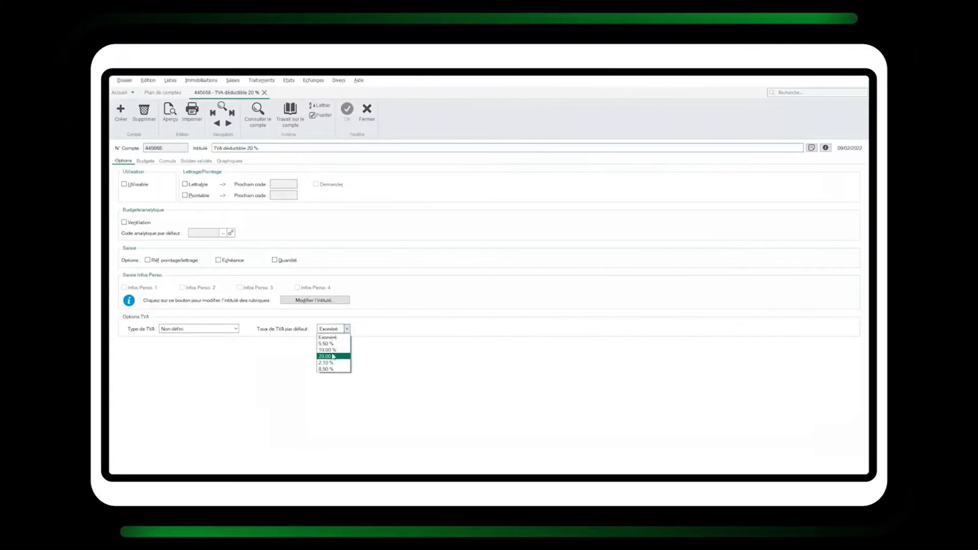
left_click(332, 356)
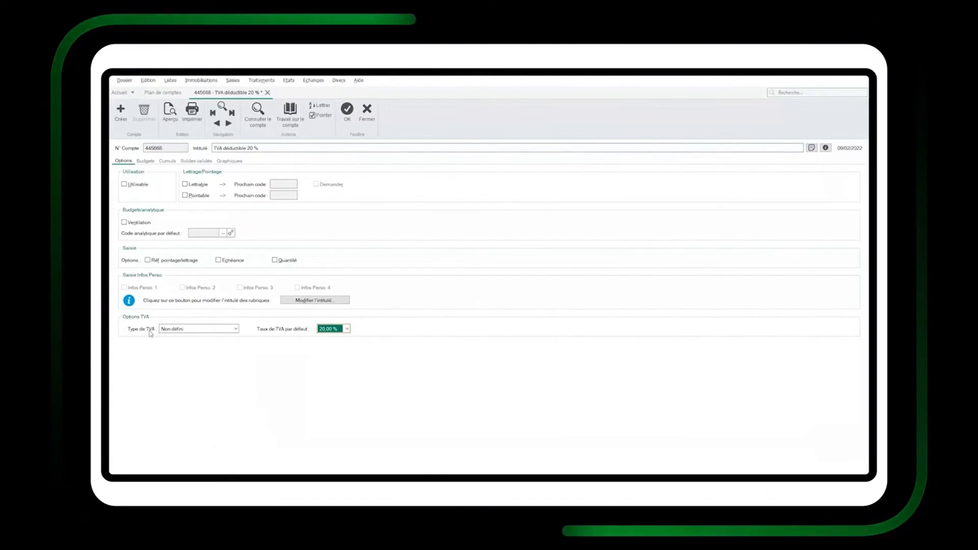
left_click(192, 330)
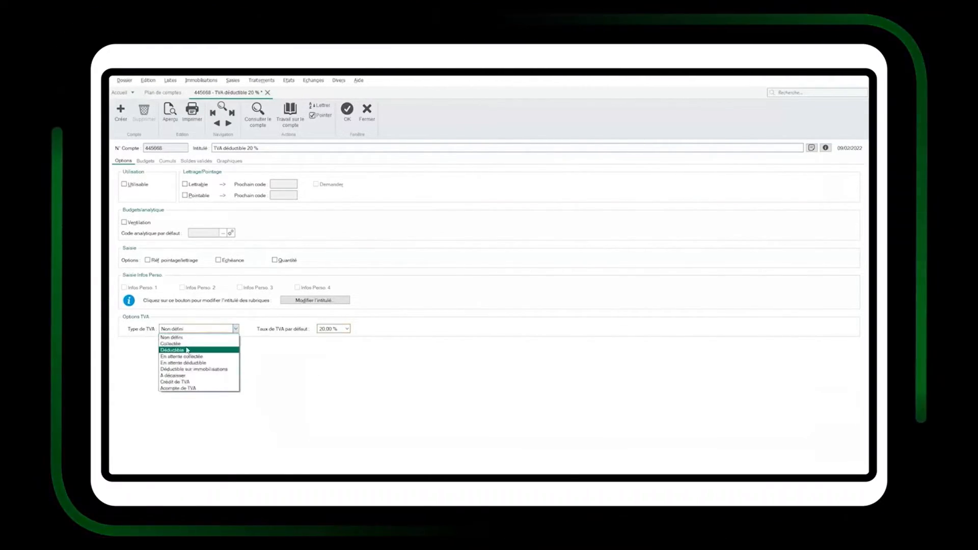
left_click(187, 350)
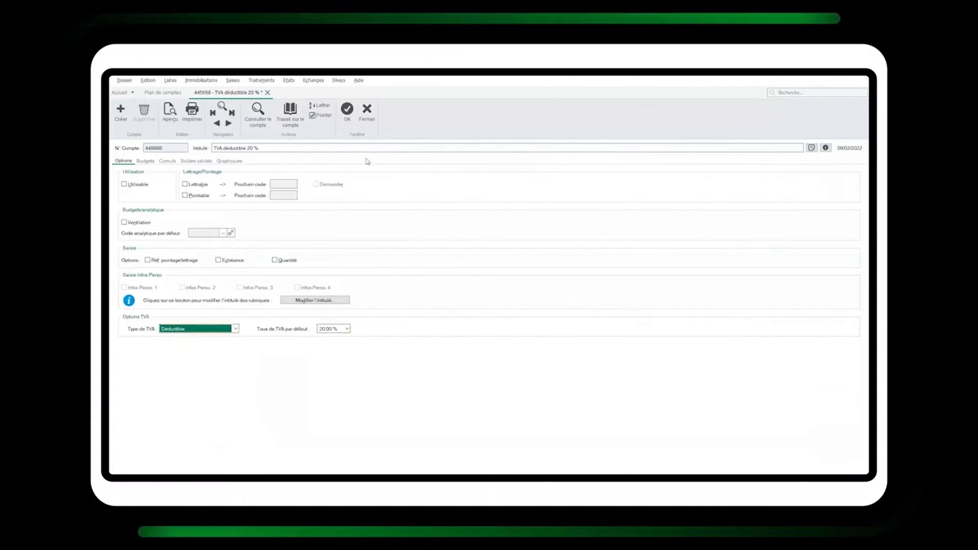
left_click(348, 112)
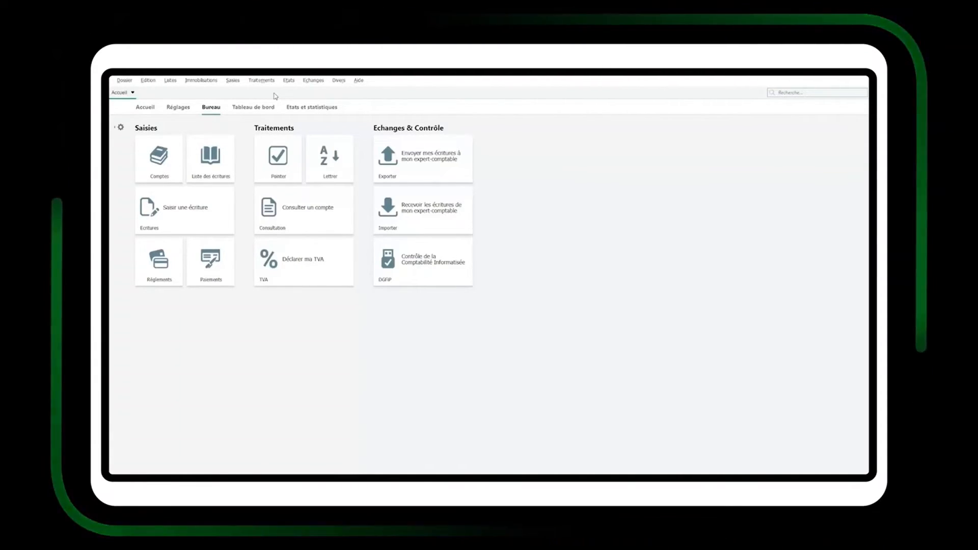
Step: Open the certified-software attestation from the DGFIP accounting verification functions, display the PDF certificate and read through to the company's section
left_click(262, 80)
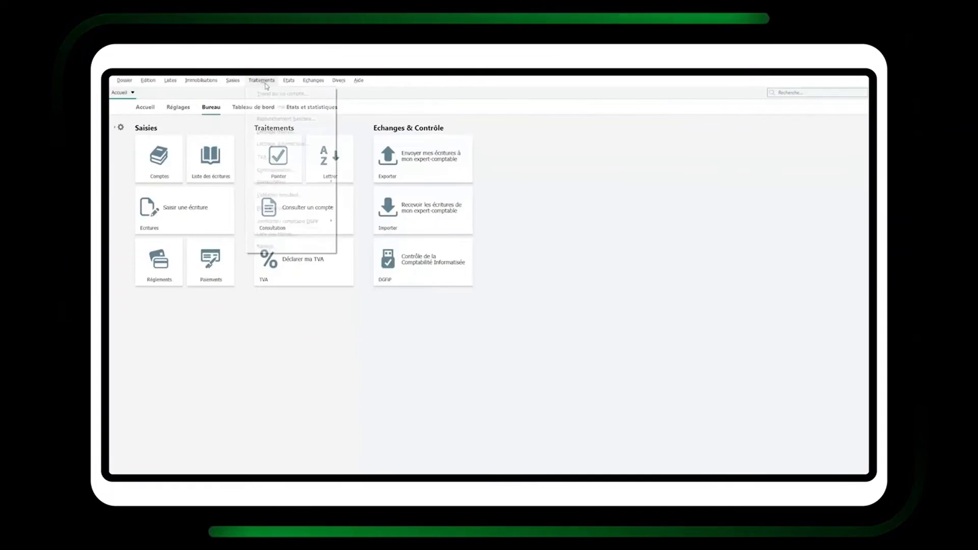
mouse_move(307, 228)
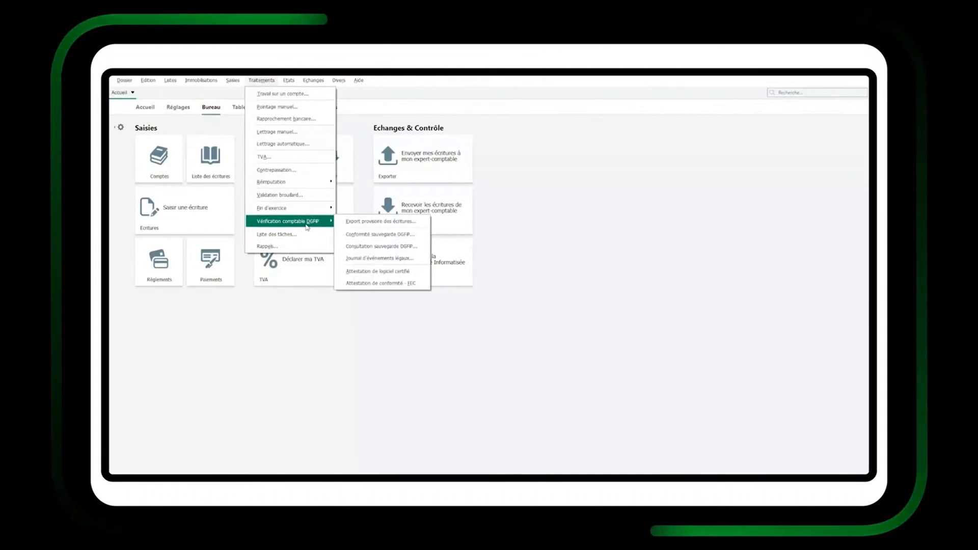
left_click(365, 273)
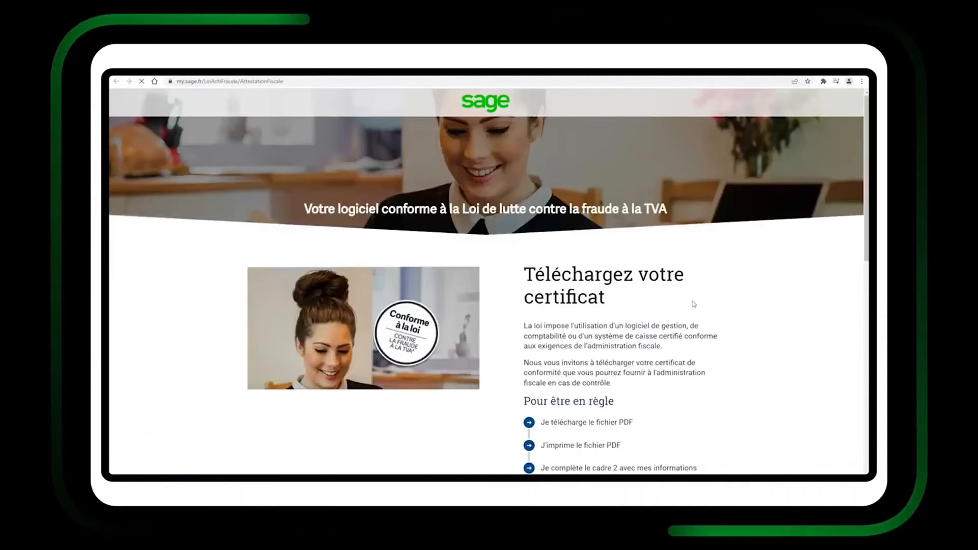
scroll(694, 304, "down", 4)
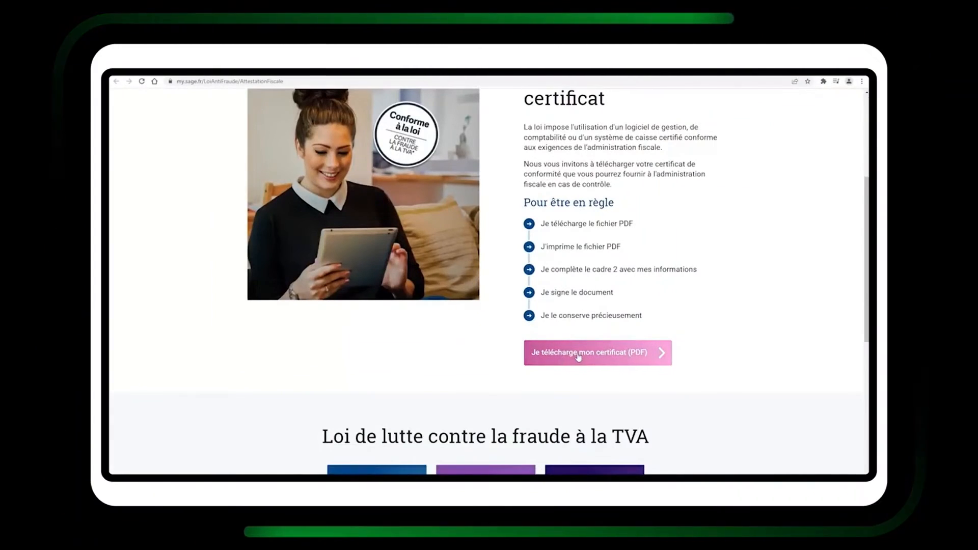
left_click(578, 357)
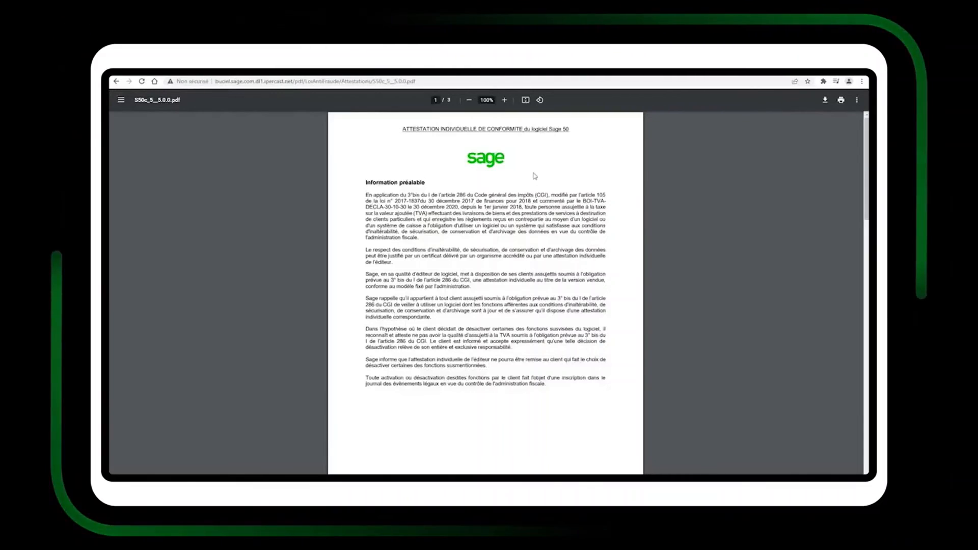
scroll(576, 263, "down", 8)
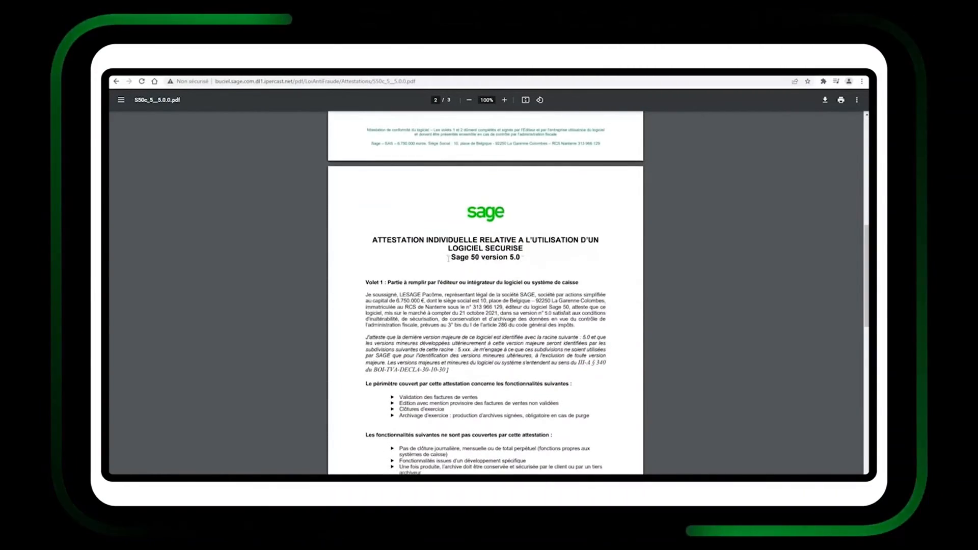
scroll(499, 205, "down", 2)
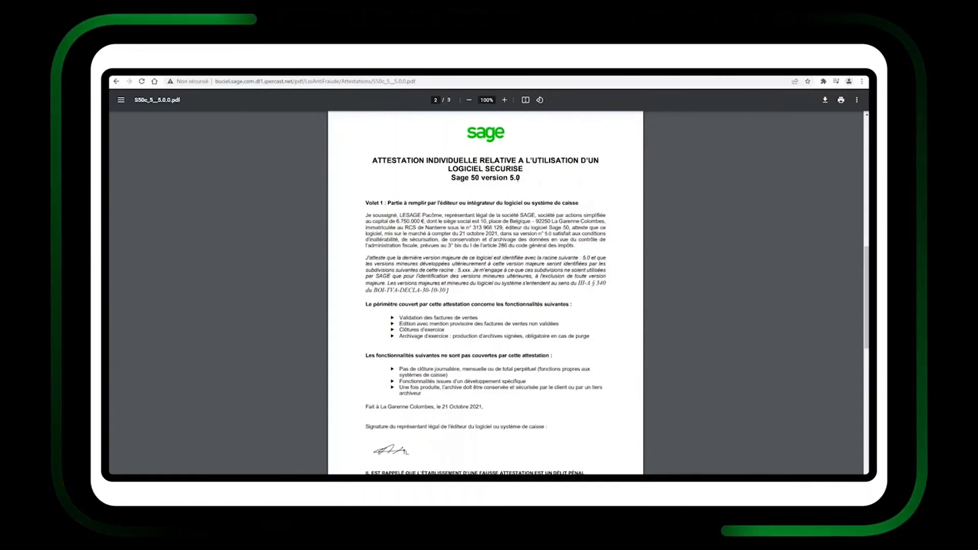
scroll(549, 290, "down", 7)
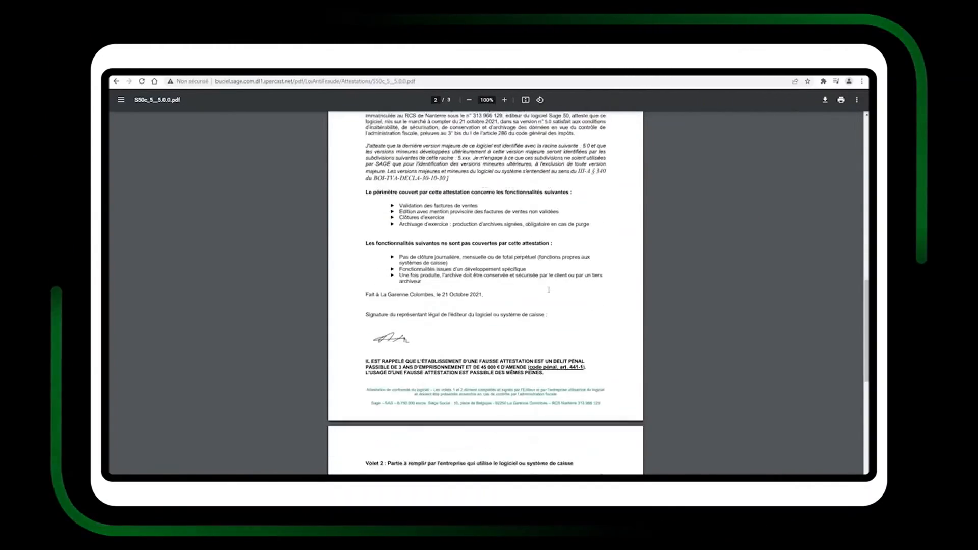
scroll(549, 289, "down", 1)
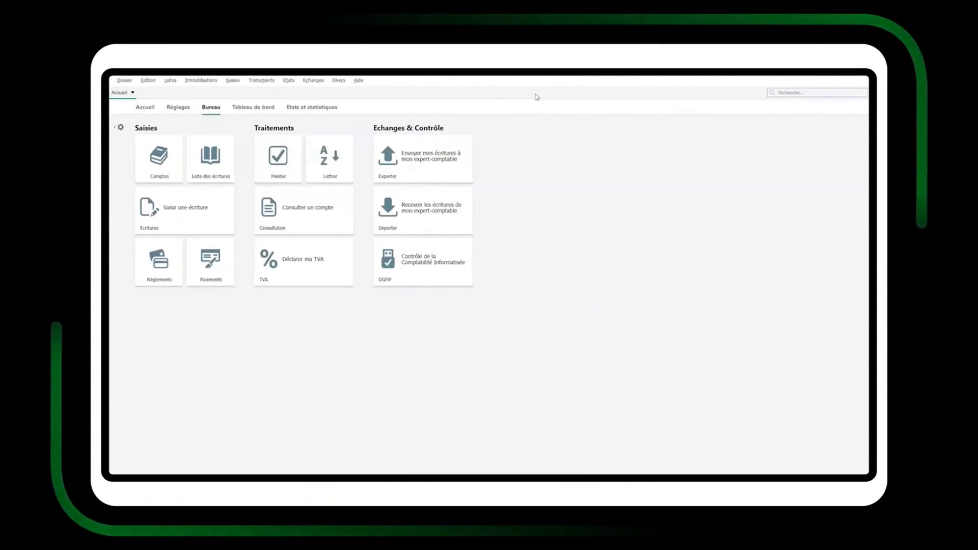
Step: Show the available help and support resources
left_click(777, 78)
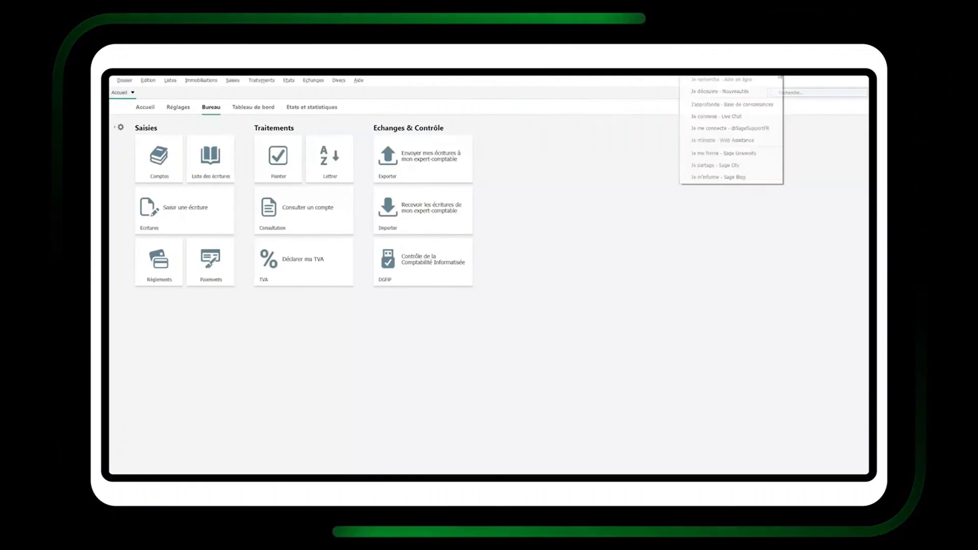